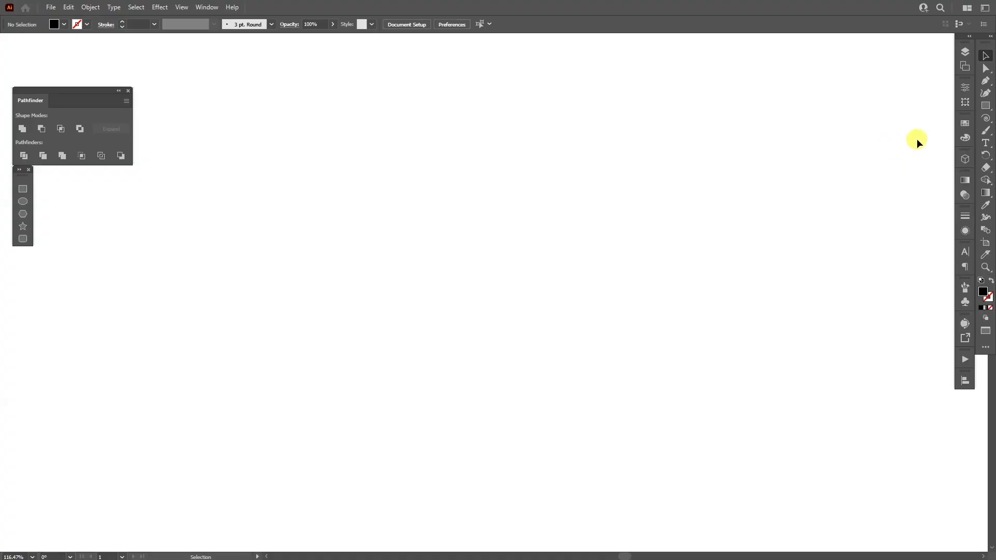
Step: Draw a black circle about 327 px in diameter in the middle of the artboard
{"action": "left_click_drag", "start_coordinate": [985, 106], "coordinate": [913, 119]}
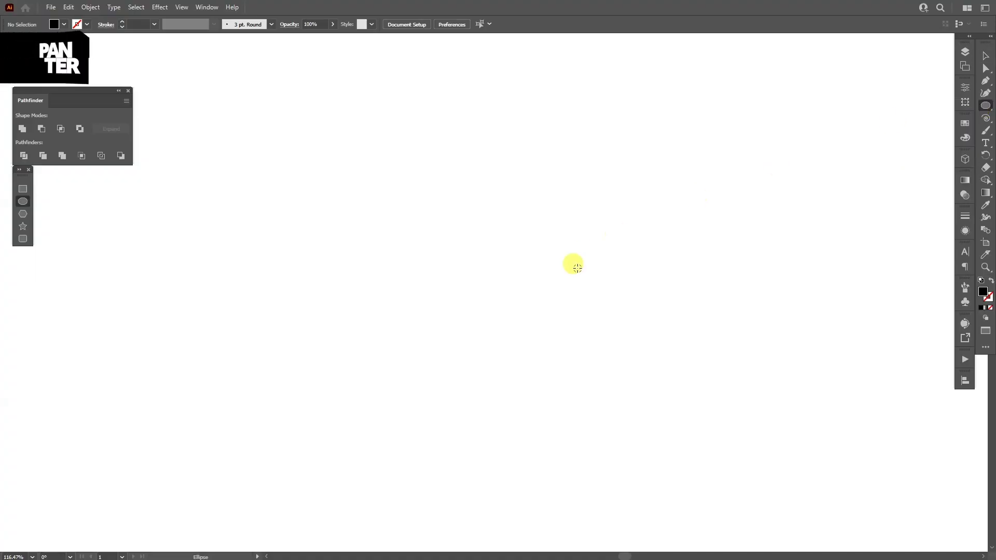
{"action": "left_click_drag", "start_coordinate": [484, 281], "coordinate": [638, 353]}
Step: Delete the circle's bottom anchor point and close the remaining half circle with the Pathfinder Unite operation
{"action": "left_click", "coordinate": [985, 68]}
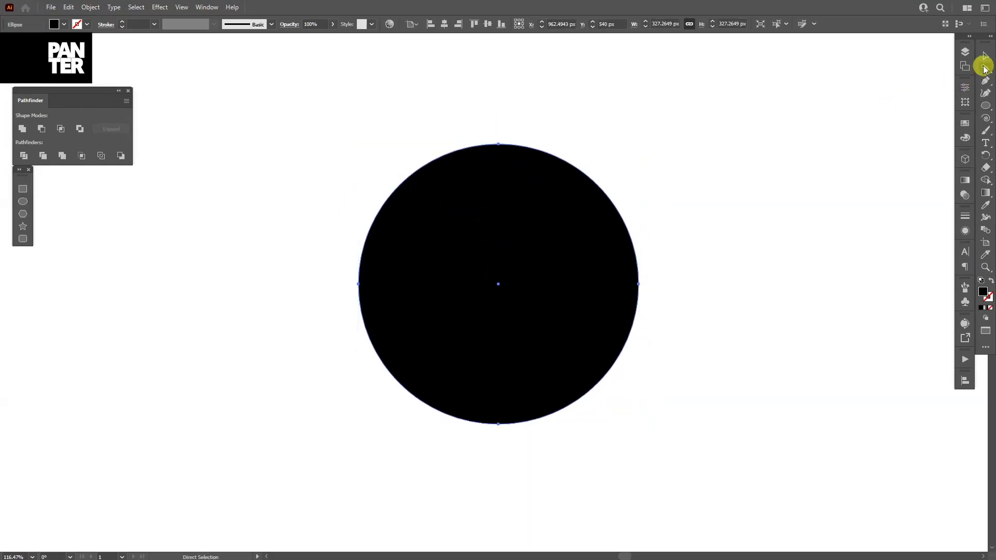
{"action": "left_click_drag", "start_coordinate": [601, 467], "coordinate": [452, 407]}
{"action": "key", "text": "Delete"}
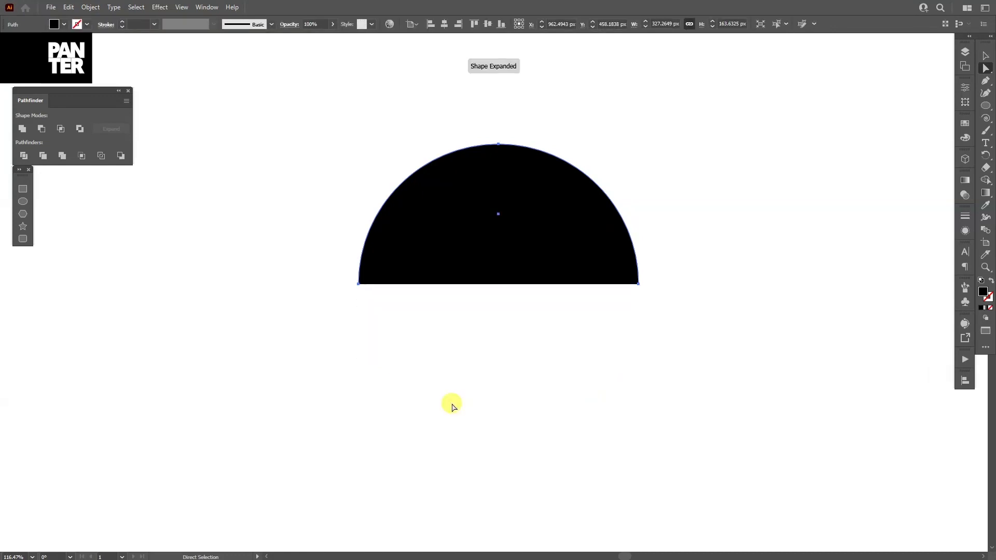
{"action": "left_click", "coordinate": [23, 130]}
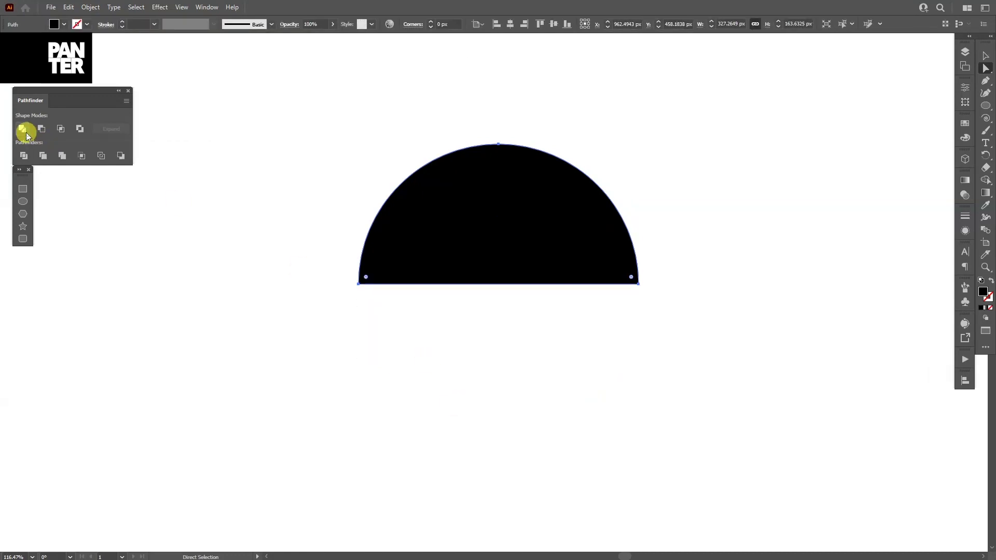
{"action": "left_click", "coordinate": [202, 7]}
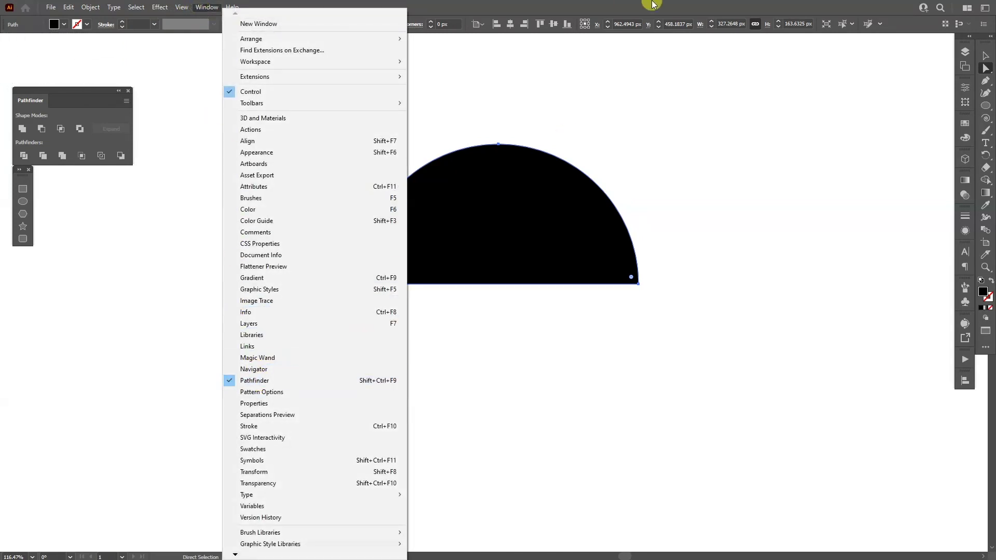
Step: Move the half circle about 40 px down and about 6 px to the right
{"action": "left_click", "coordinate": [985, 56]}
{"action": "left_click_drag", "start_coordinate": [501, 215], "coordinate": [506, 251]}
{"action": "scroll", "coordinate": [506, 251], "scroll_direction": "up", "scroll_amount": 2}
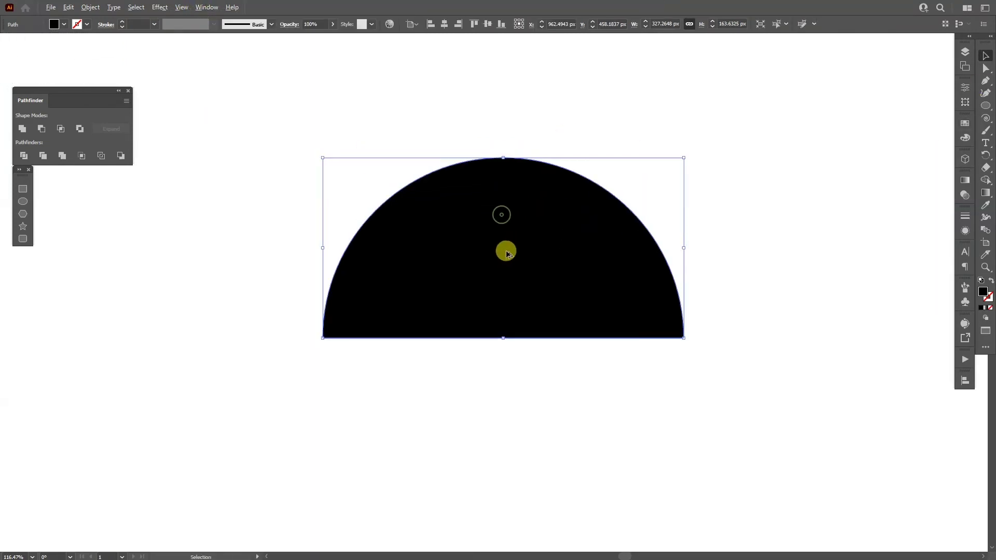
{"action": "scroll", "coordinate": [506, 252], "scroll_direction": "up", "scroll_amount": 1}
Step: Apply a freeform gradient fill to the half circle and set its color stops to be drawn as lines
{"action": "left_click", "coordinate": [964, 182]}
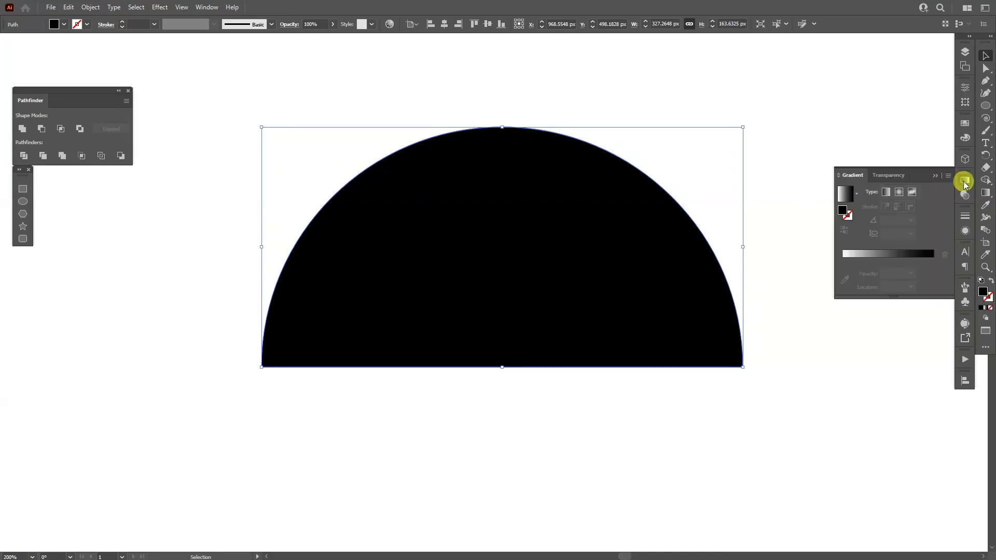
{"action": "left_click", "coordinate": [882, 257]}
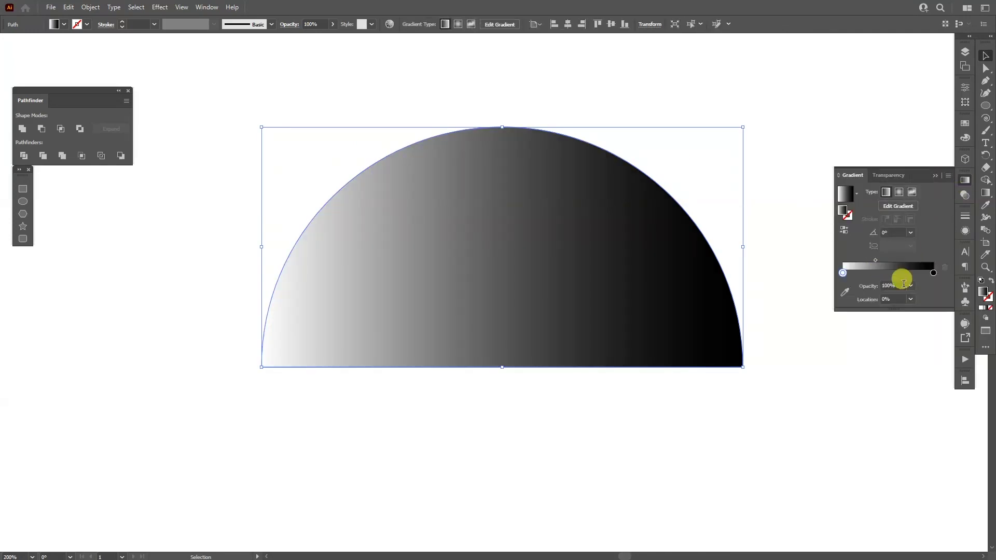
{"action": "left_click", "coordinate": [898, 193]}
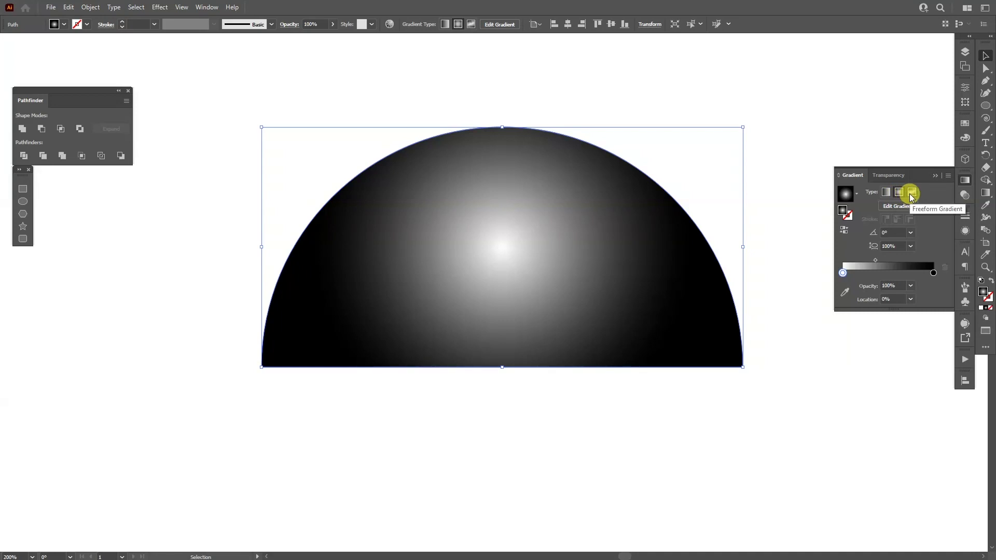
{"action": "left_click", "coordinate": [911, 193]}
{"action": "left_click", "coordinate": [887, 216]}
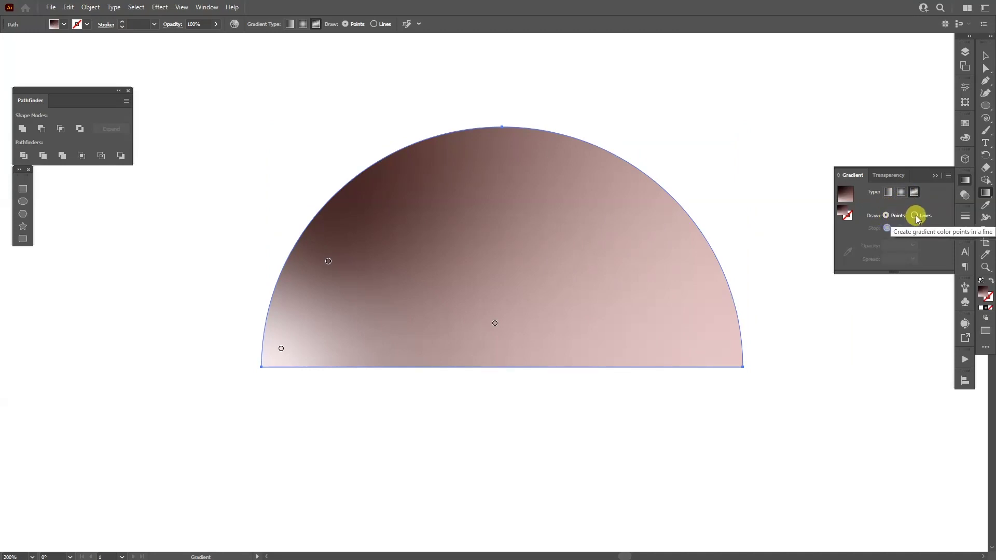
{"action": "left_click", "coordinate": [916, 216]}
Step: Delete the center and upper-left color stops of the freeform gradient, leaving only the lower-left one
{"action": "left_click", "coordinate": [495, 323]}
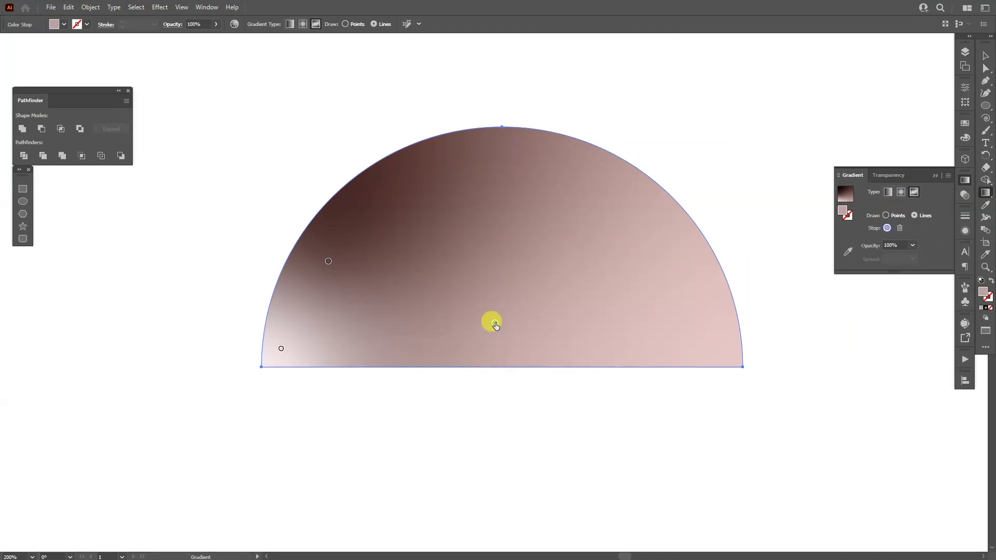
{"action": "key", "text": "Delete"}
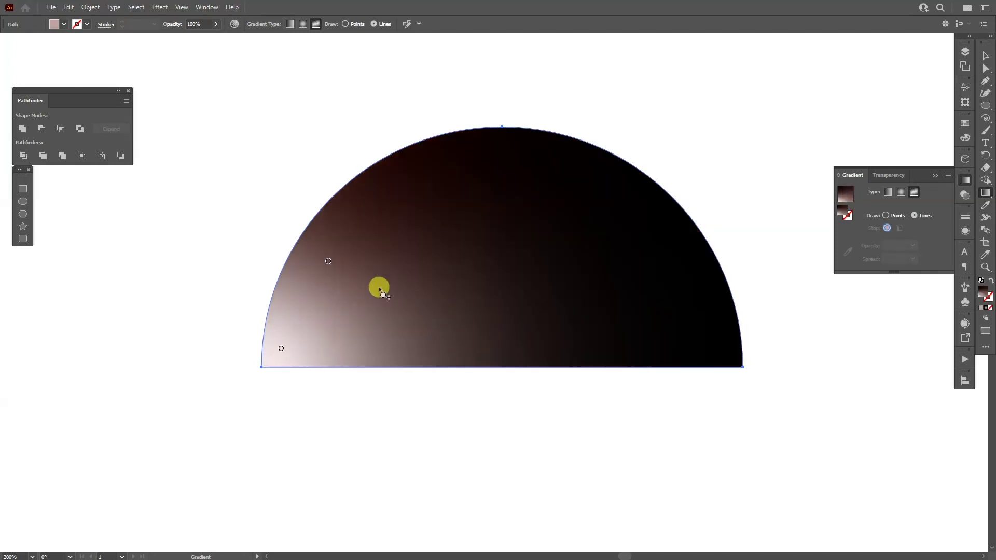
{"action": "left_click", "coordinate": [329, 261]}
{"action": "key", "text": "Delete"}
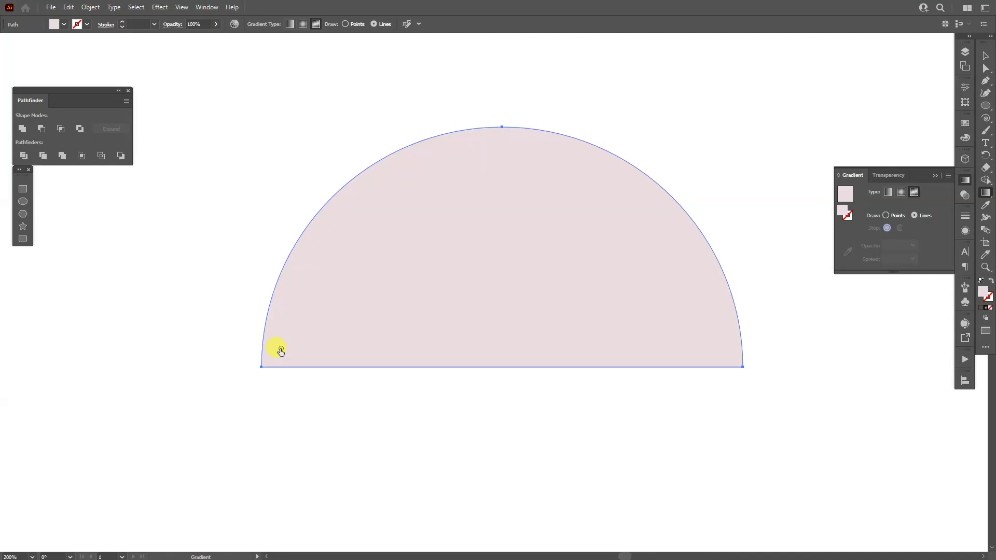
Step: Draw a gradient line from the lower-left stop to a point right of center near the flat edge, adding a second stop right beside its end
{"action": "left_click_drag", "start_coordinate": [281, 352], "coordinate": [614, 362]}
{"action": "left_click", "coordinate": [618, 360]}
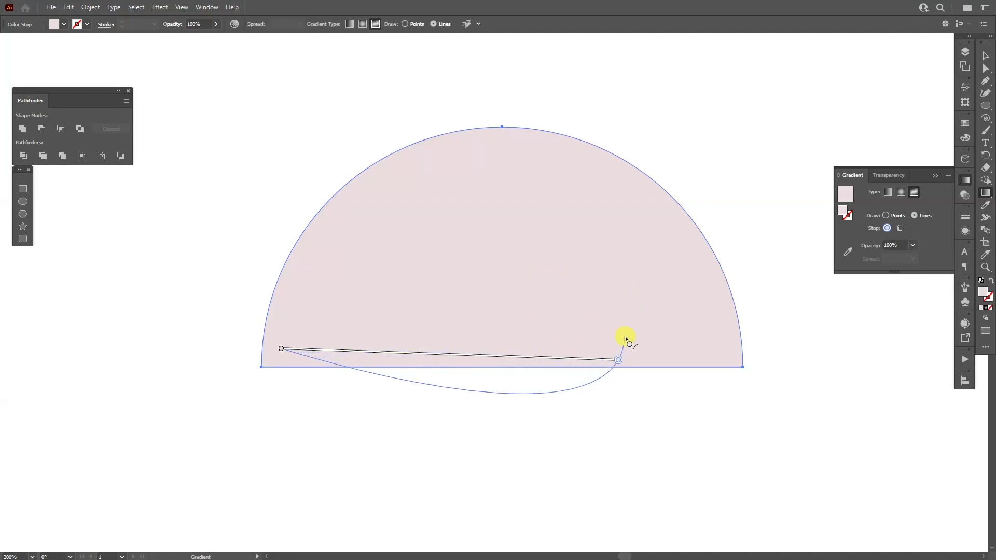
{"action": "scroll", "coordinate": [624, 354], "scroll_direction": "up", "scroll_amount": 5}
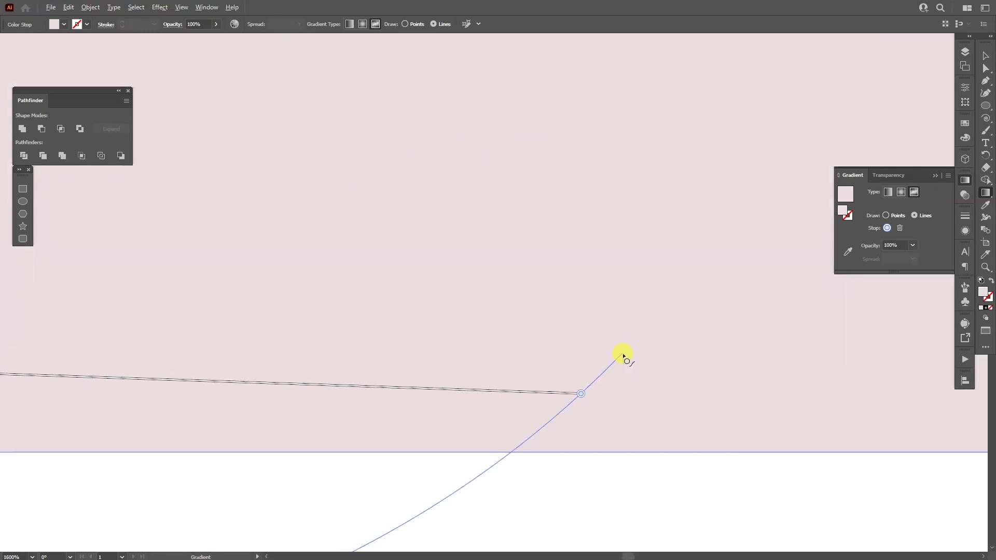
{"action": "scroll", "coordinate": [626, 370], "scroll_direction": "down", "scroll_amount": 4}
{"action": "scroll", "coordinate": [629, 377], "scroll_direction": "up", "scroll_amount": 4}
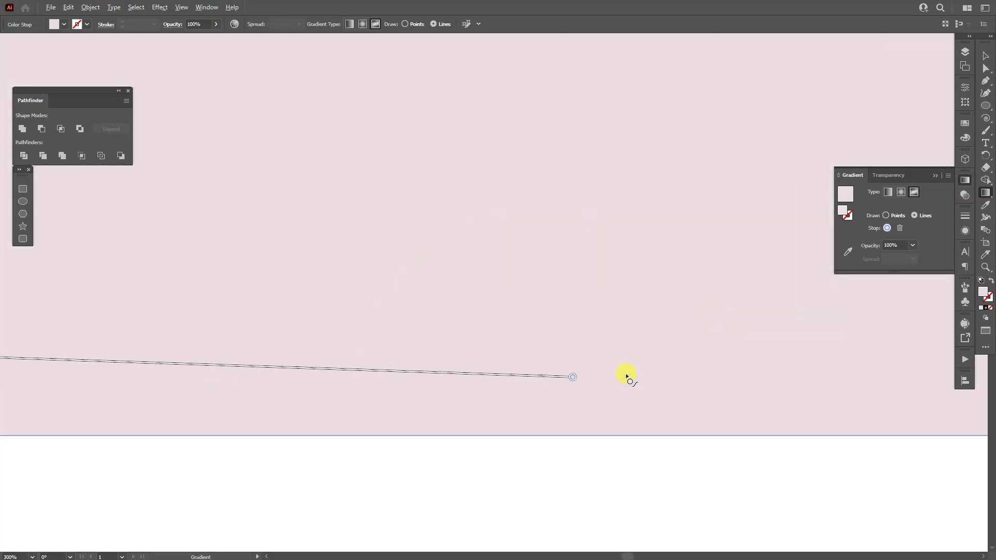
{"action": "scroll", "coordinate": [580, 384], "scroll_direction": "up", "scroll_amount": 3}
{"action": "left_click_drag", "start_coordinate": [664, 211], "coordinate": [630, 299]}
{"action": "scroll", "coordinate": [596, 302], "scroll_direction": "up", "scroll_amount": 1}
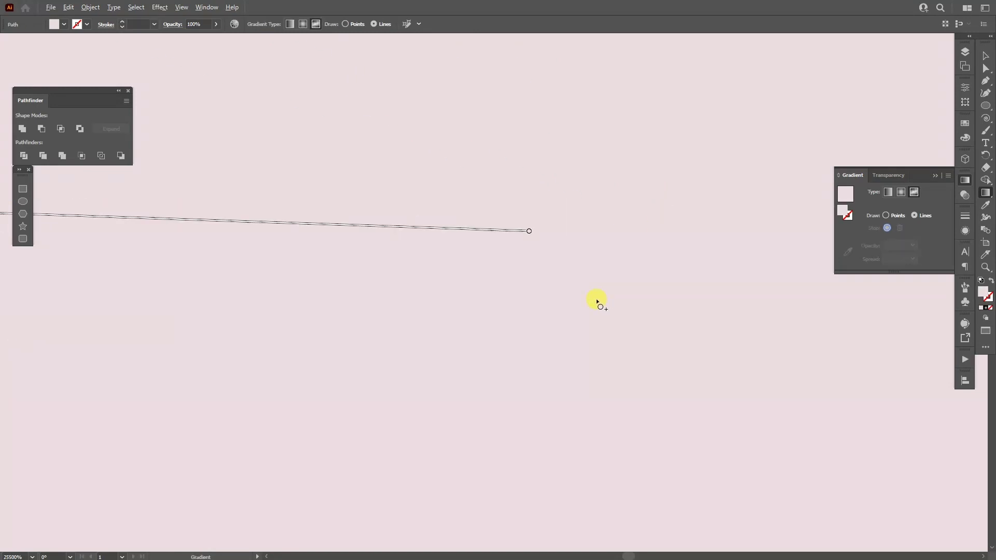
{"action": "left_click", "coordinate": [529, 231]}
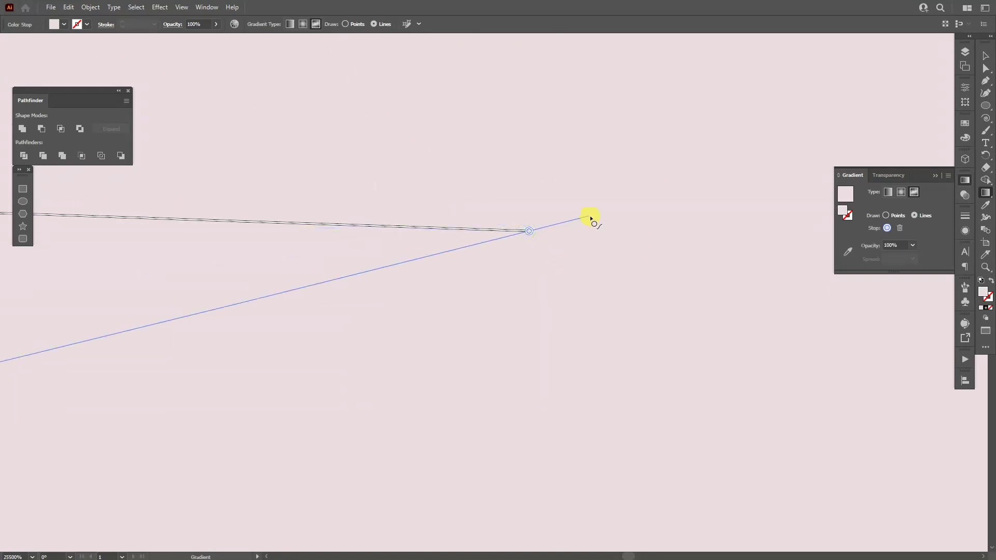
{"action": "left_click", "coordinate": [542, 232]}
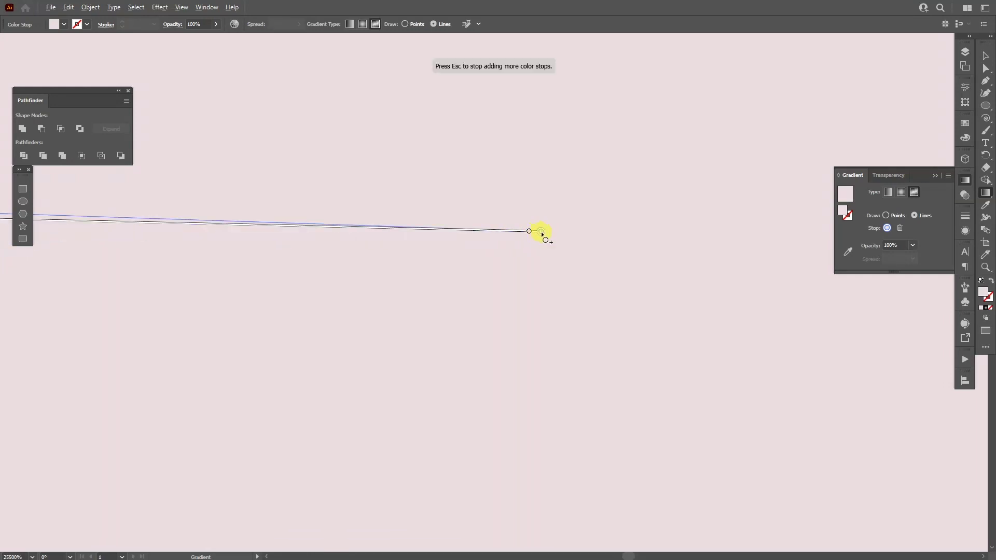
Step: Extend the gradient line from the paired stops to a new end stop near the upper-left part of the arc
{"action": "scroll", "coordinate": [599, 252], "scroll_direction": "down", "scroll_amount": 6}
{"action": "key", "text": "ctrl+0"}
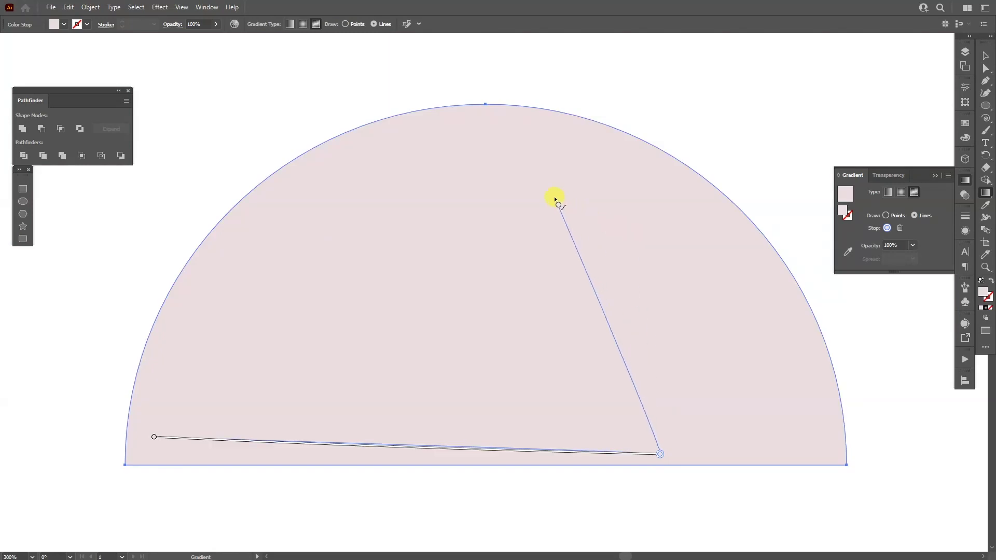
{"action": "left_click", "coordinate": [329, 169]}
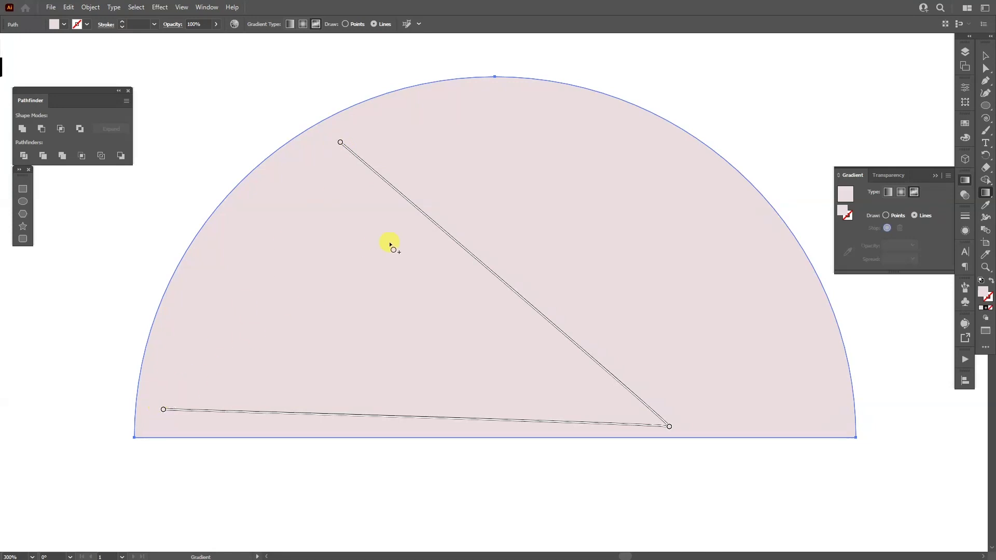
Step: Switch the gradient to Points drawing and move the lower-left color stop down close to the half circle's flat edge
{"action": "scroll", "coordinate": [189, 426], "scroll_direction": "up", "scroll_amount": 2}
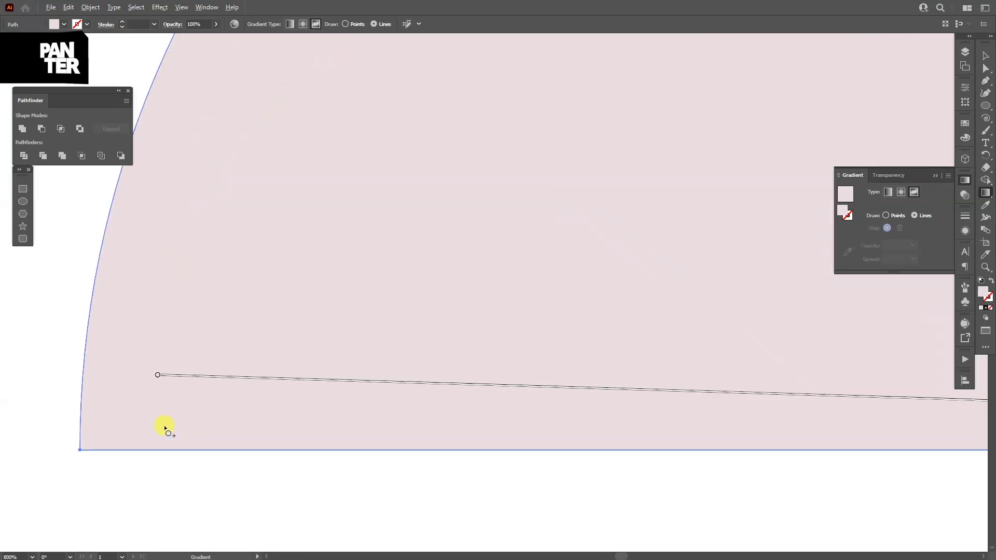
{"action": "scroll", "coordinate": [164, 422], "scroll_direction": "up", "scroll_amount": 2}
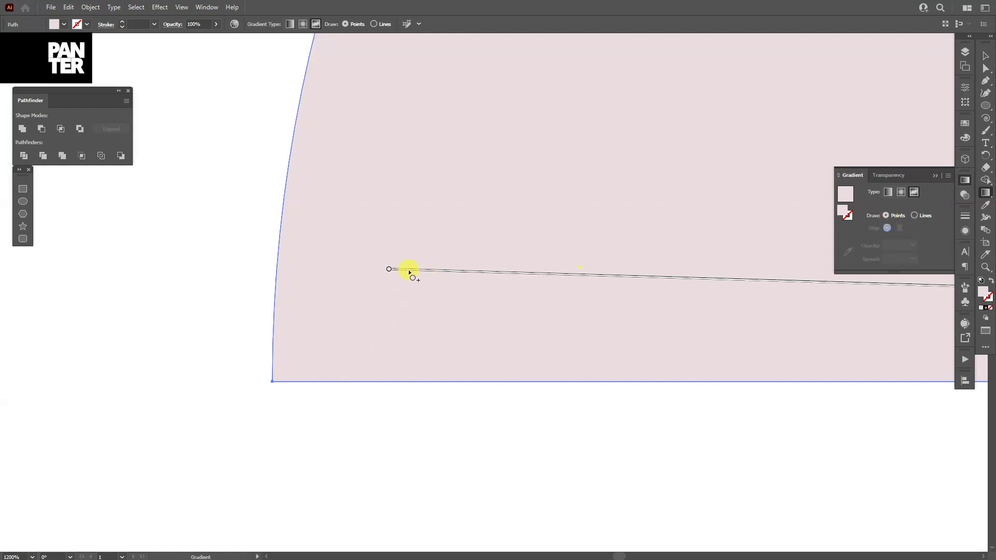
{"action": "mouse_move", "coordinate": [391, 272]}
{"action": "left_mouse_down"}
{"action": "mouse_move", "coordinate": [389, 373]}
{"action": "mouse_move", "coordinate": [371, 375]}
{"action": "left_mouse_up"}
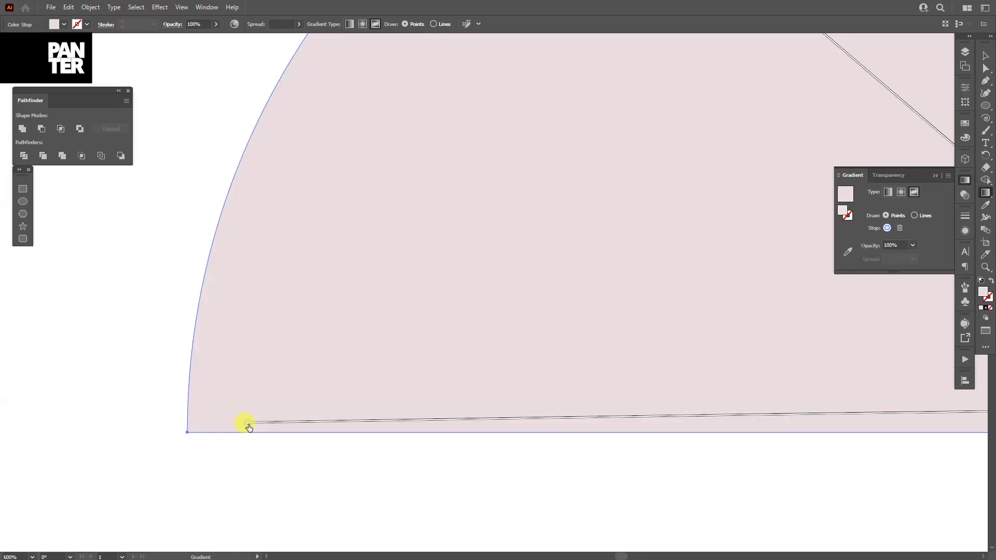
Step: Set the lower-left color stop to the pale yellow FCFFE0
{"action": "double_click", "coordinate": [248, 424]}
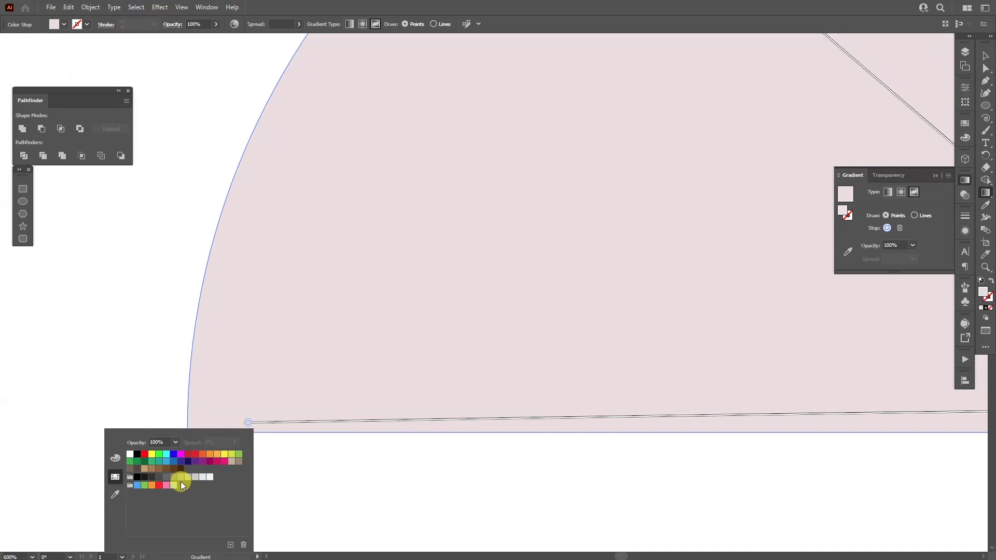
{"action": "left_click", "coordinate": [225, 455]}
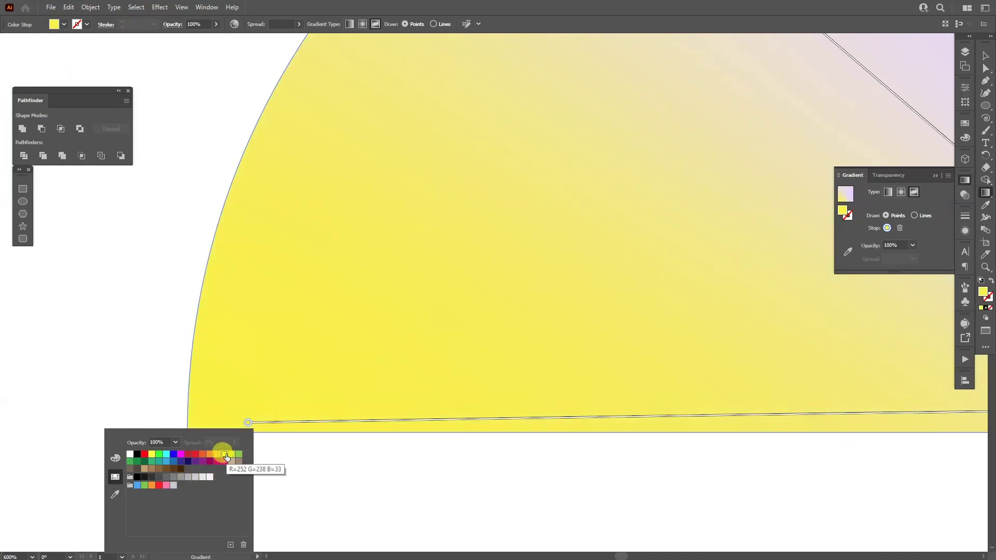
{"action": "left_click", "coordinate": [115, 458]}
{"action": "left_click", "coordinate": [207, 495]}
{"action": "left_click", "coordinate": [215, 477]}
{"action": "left_click", "coordinate": [210, 496]}
{"action": "scroll", "coordinate": [368, 466], "scroll_direction": "down", "scroll_amount": 3}
{"action": "scroll", "coordinate": [678, 461], "scroll_direction": "up", "scroll_amount": 1}
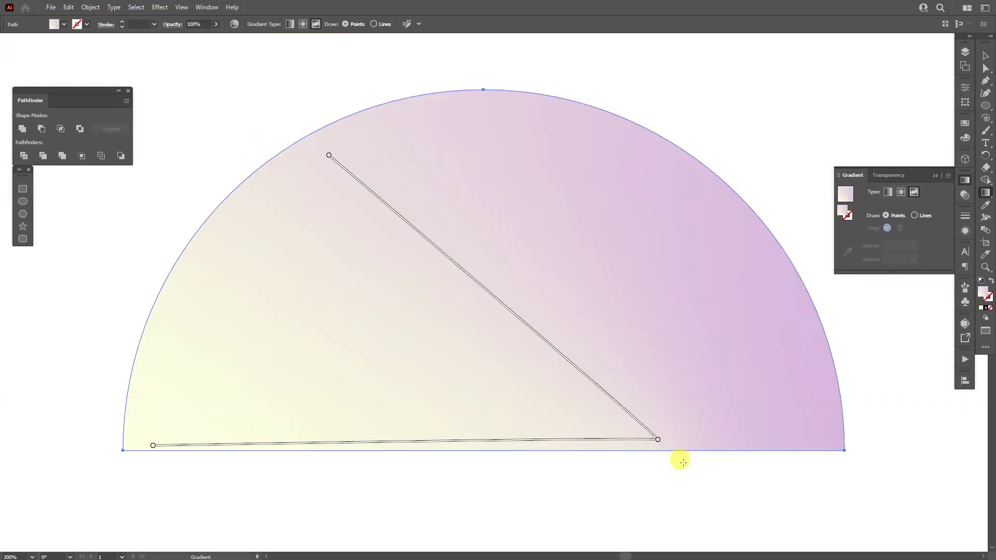
Step: Copy the lower-left stop's hex color and apply FCFFE0 to the left stop of the adjacent pair near the flat edge
{"action": "double_click", "coordinate": [153, 446]}
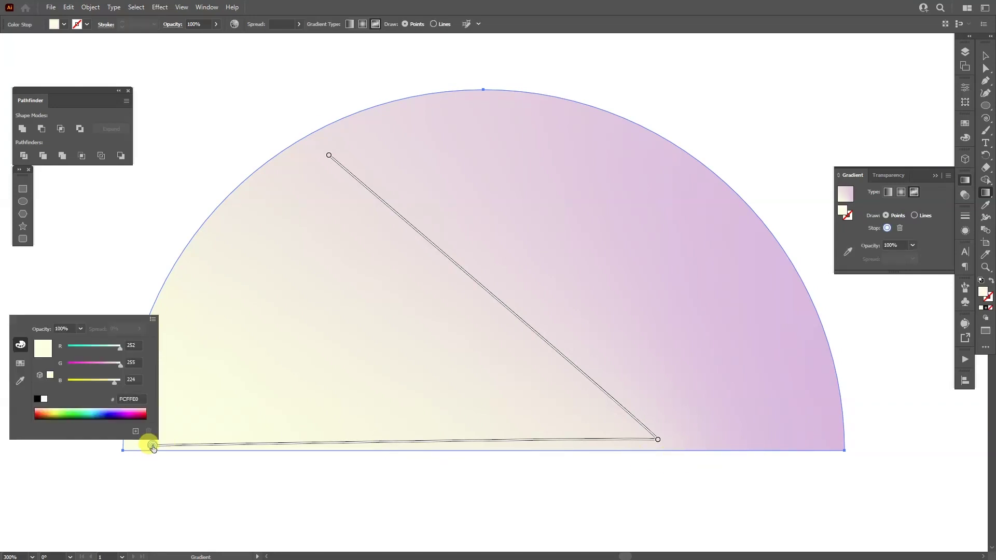
{"action": "left_click_drag", "start_coordinate": [140, 401], "coordinate": [109, 399]}
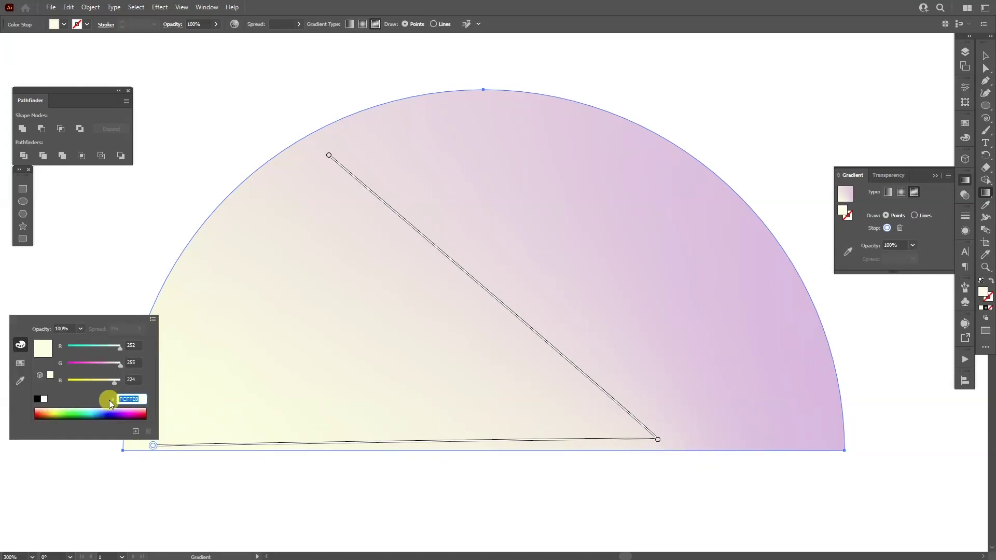
{"action": "left_click", "coordinate": [656, 441]}
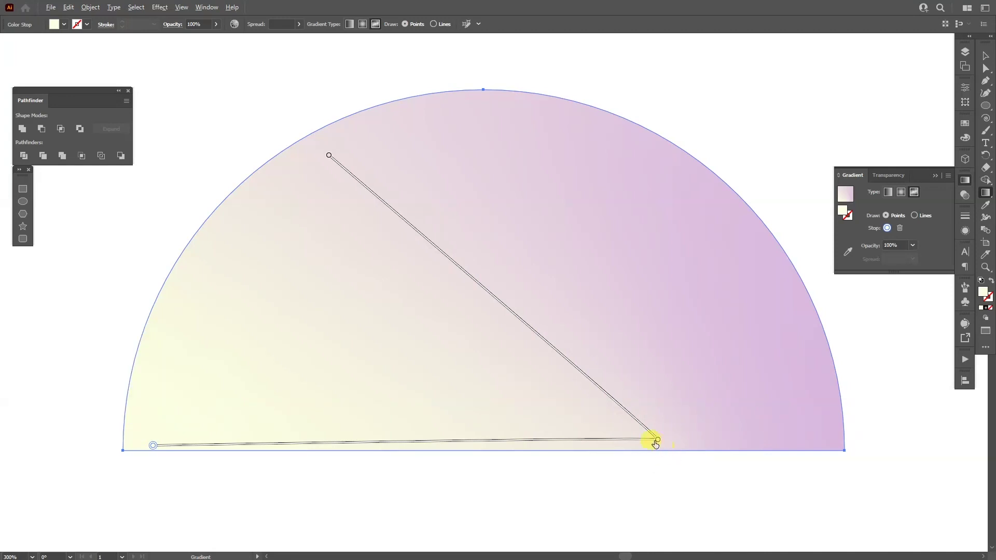
{"action": "scroll", "coordinate": [663, 446], "scroll_direction": "up", "scroll_amount": 10}
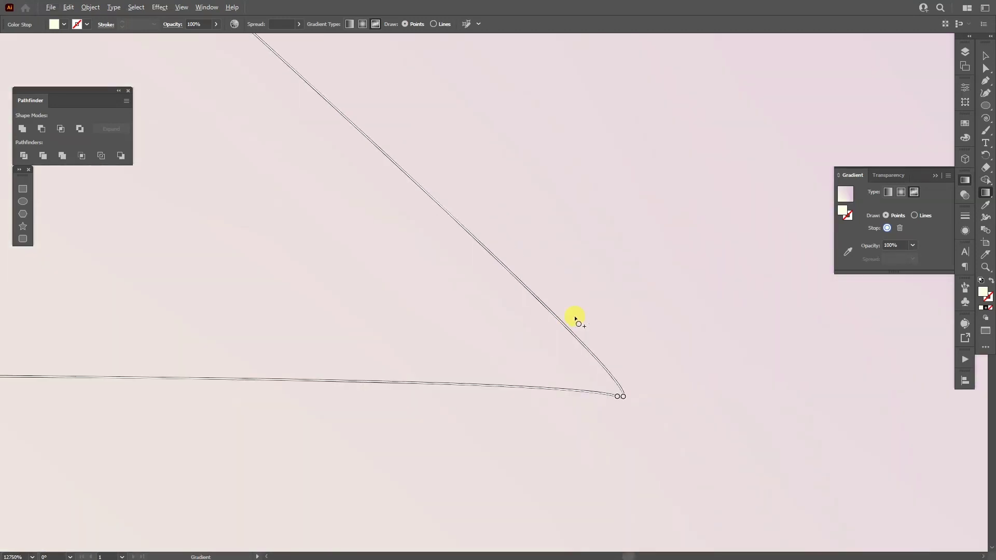
{"action": "double_click", "coordinate": [529, 410]}
{"action": "left_click_drag", "start_coordinate": [513, 497], "coordinate": [465, 498]}
{"action": "type", "text": "FCFFE0"}
Step: Select both paired gradient stops and move them together down to the half circle's flat edge
{"action": "left_click_drag", "start_coordinate": [590, 443], "coordinate": [576, 113]}
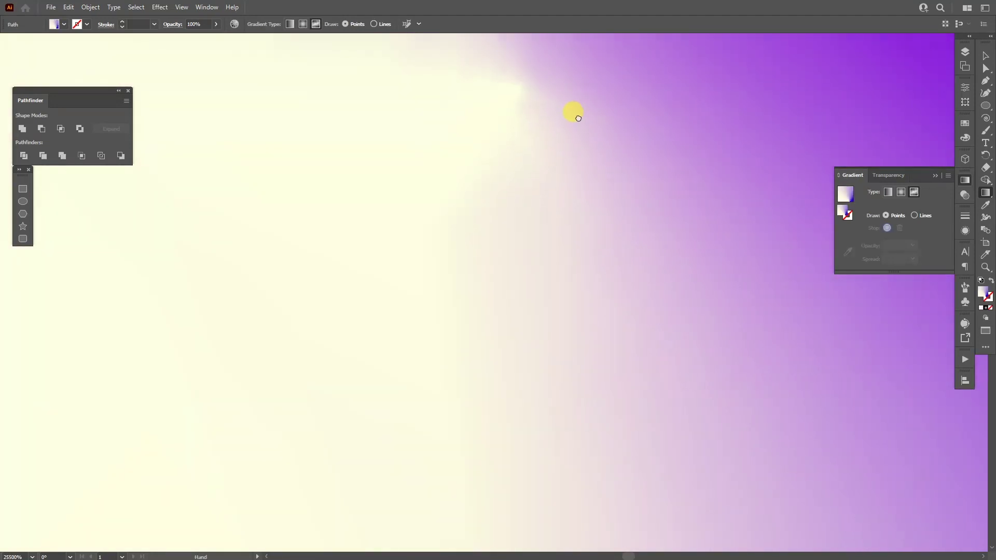
{"action": "scroll", "coordinate": [593, 238], "scroll_direction": "down", "scroll_amount": 2}
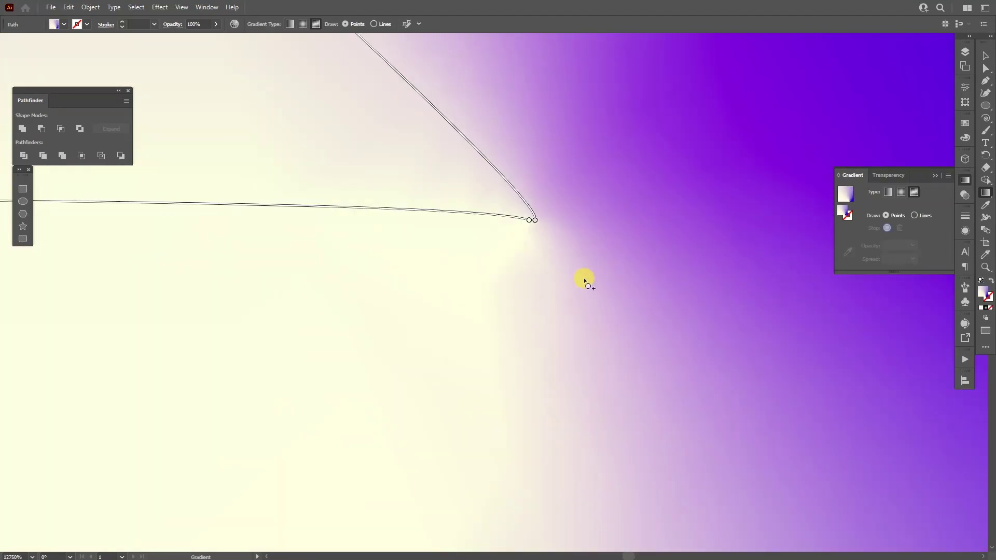
{"action": "scroll", "coordinate": [580, 314], "scroll_direction": "down", "scroll_amount": 2}
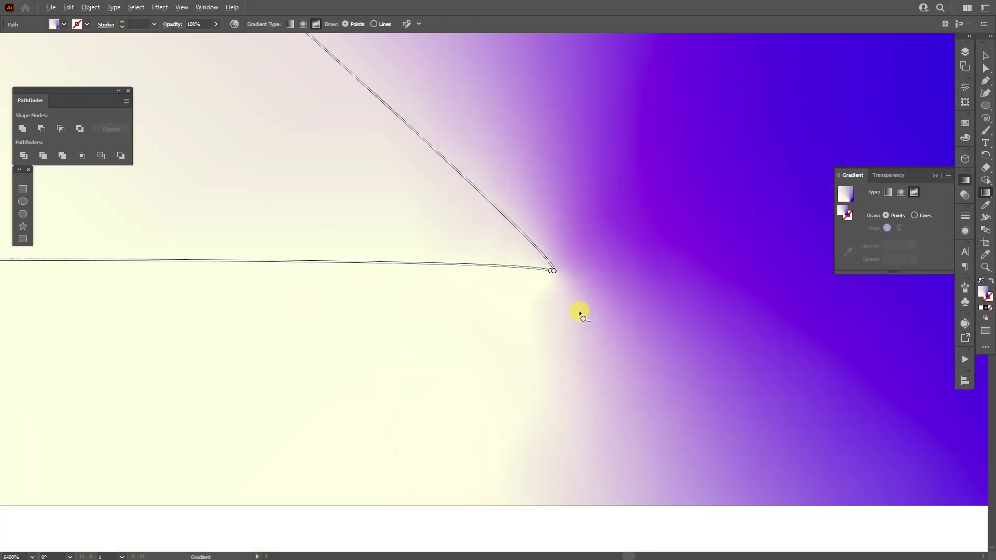
{"action": "left_click", "coordinate": [553, 272]}
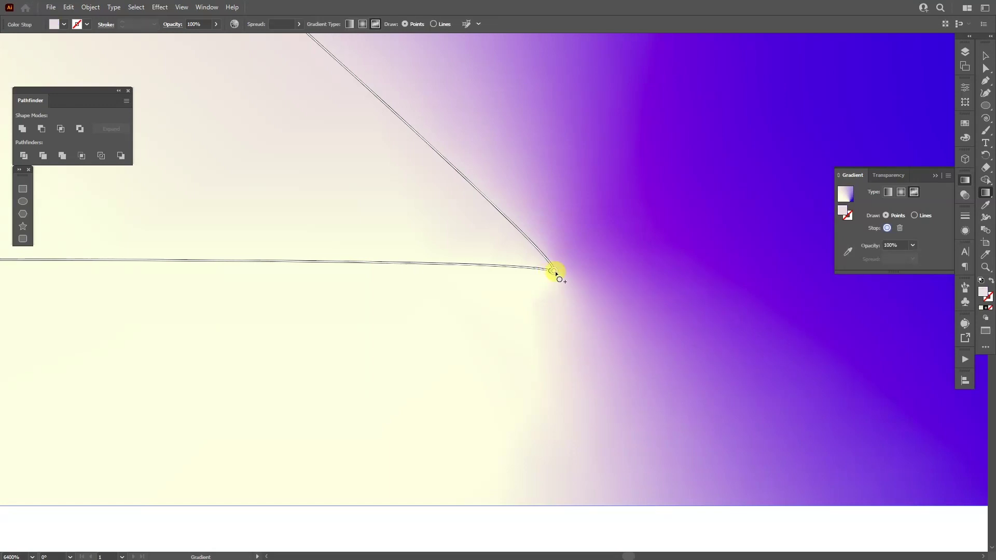
{"action": "scroll", "coordinate": [706, 234], "scroll_direction": "up", "scroll_amount": 3}
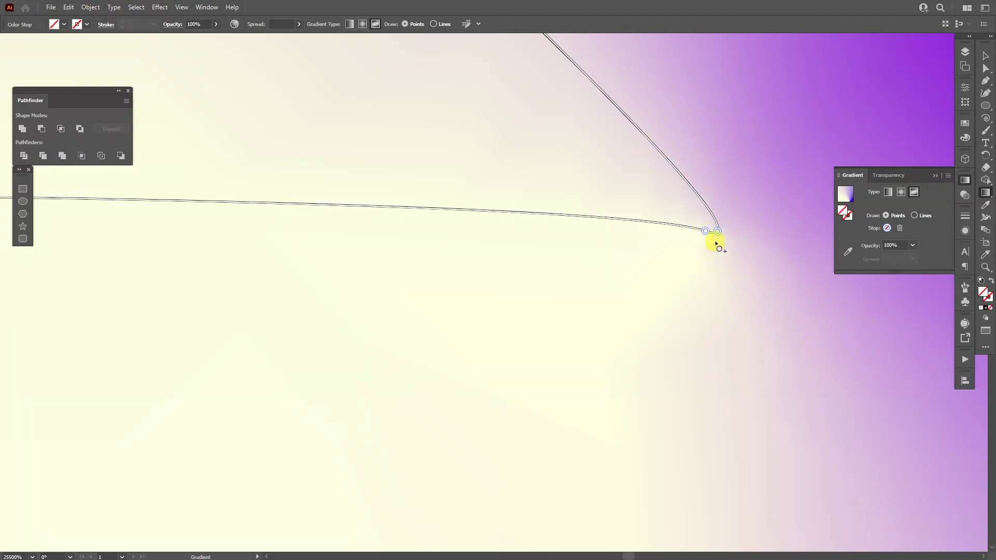
{"action": "left_click_drag", "start_coordinate": [718, 242], "coordinate": [735, 461]}
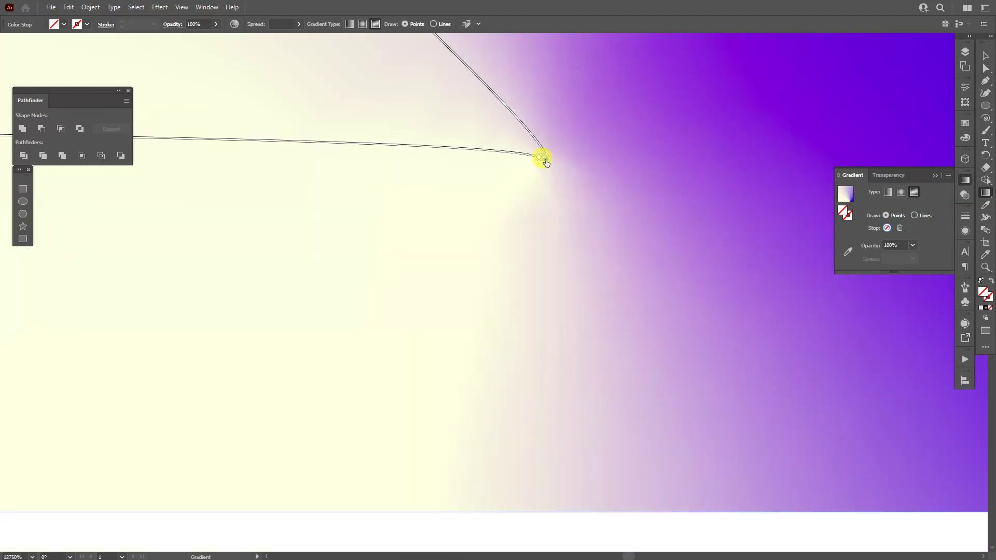
{"action": "left_click_drag", "start_coordinate": [545, 163], "coordinate": [577, 511]}
{"action": "scroll", "coordinate": [590, 458], "scroll_direction": "down", "scroll_amount": 3}
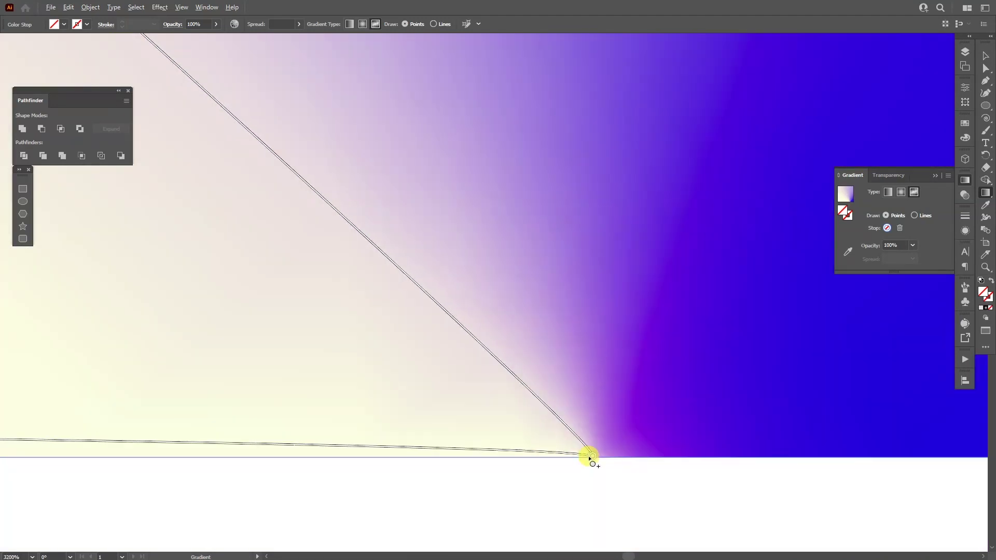
{"action": "scroll", "coordinate": [648, 448], "scroll_direction": "down", "scroll_amount": 2}
{"action": "scroll", "coordinate": [649, 450], "scroll_direction": "down", "scroll_amount": 4}
{"action": "key", "text": "v"}
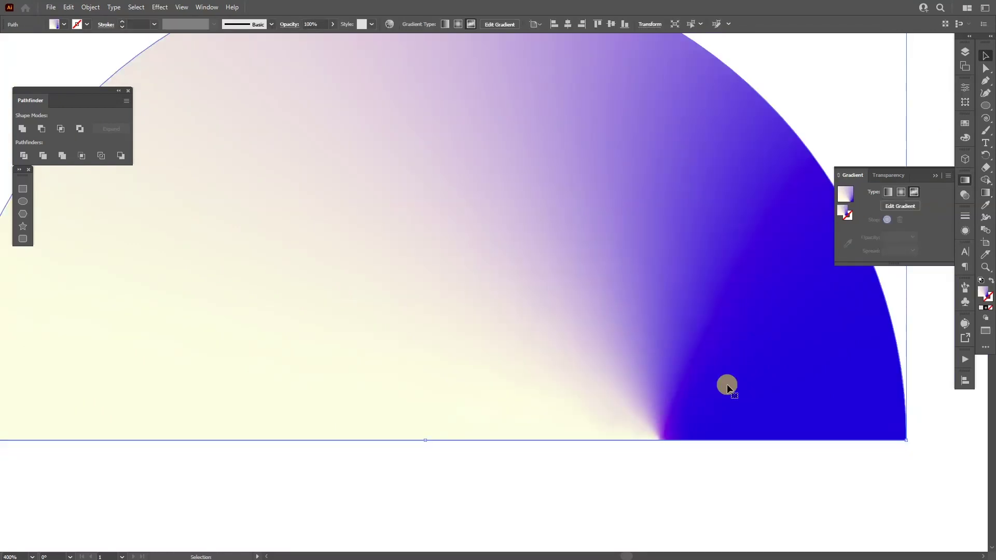
Step: Recolor the right stop of the pair pink and the gradient line's end stop near the upper-left arc blue
{"action": "key", "text": "g"}
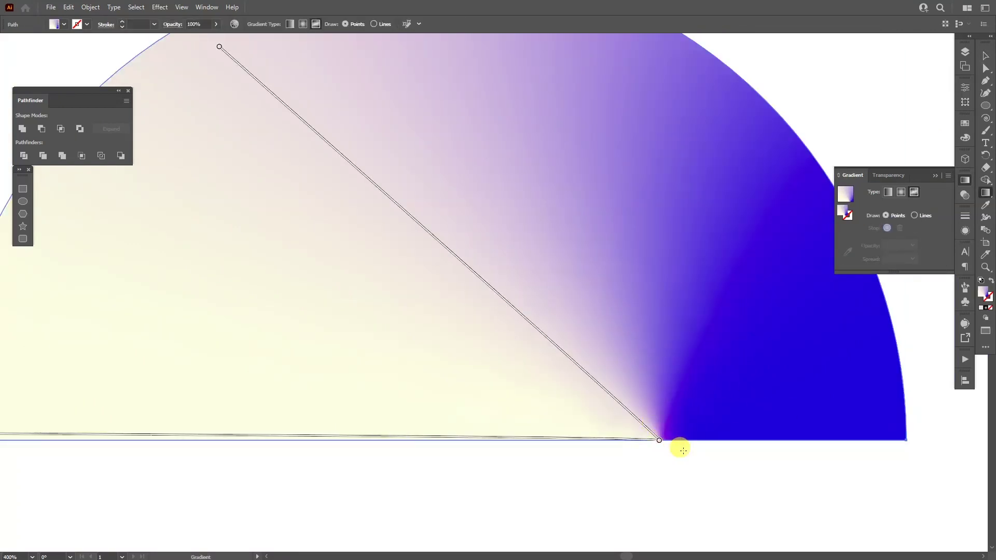
{"action": "scroll", "coordinate": [650, 423], "scroll_direction": "up", "scroll_amount": 5}
{"action": "scroll", "coordinate": [763, 334], "scroll_direction": "up", "scroll_amount": 2}
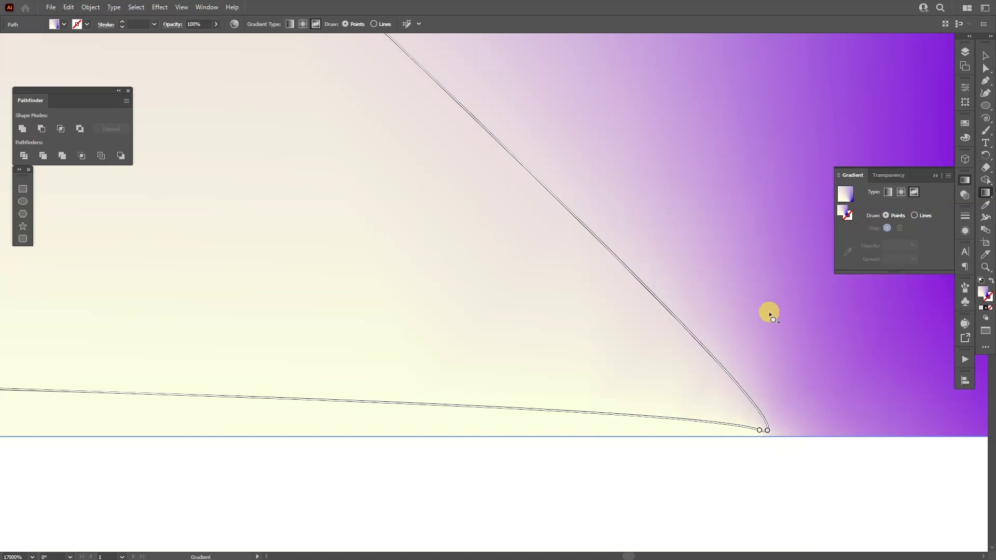
{"action": "left_click", "coordinate": [767, 430]}
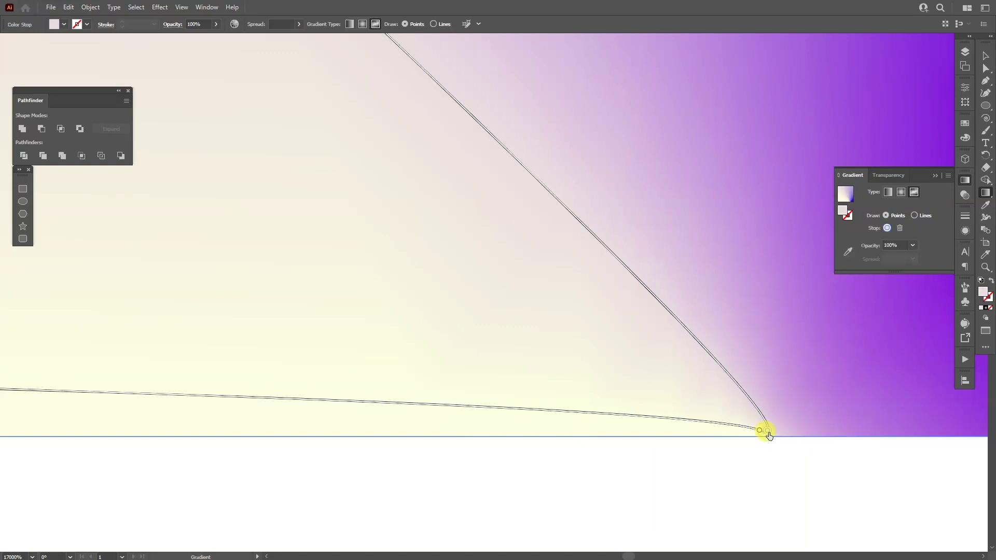
{"action": "double_click", "coordinate": [767, 431]}
{"action": "mouse_move", "coordinate": [574, 373]}
{"action": "left_mouse_down"}
{"action": "mouse_move", "coordinate": [549, 372]}
{"action": "mouse_move", "coordinate": [569, 372]}
{"action": "left_mouse_up"}
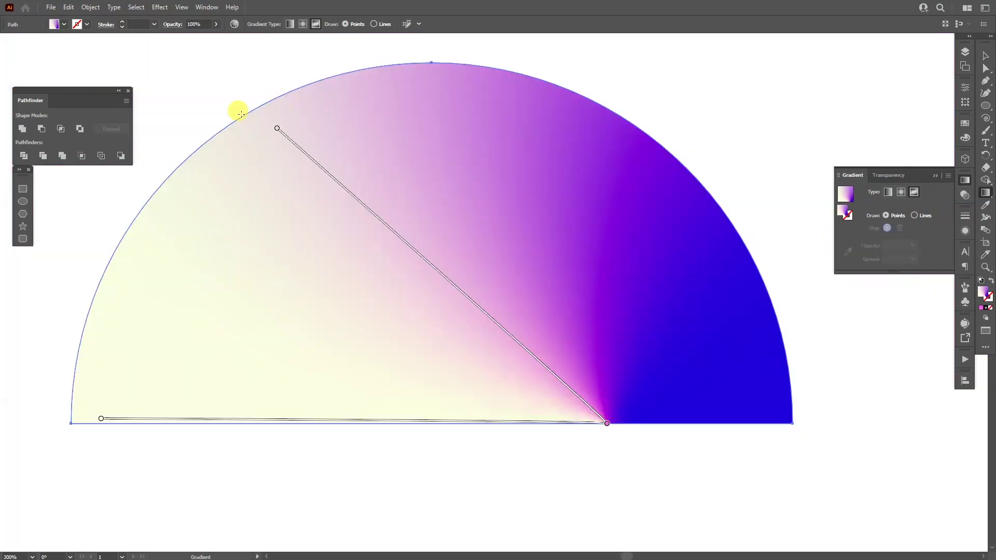
{"action": "scroll", "coordinate": [241, 113], "scroll_direction": "up", "scroll_amount": 3}
{"action": "double_click", "coordinate": [339, 161]}
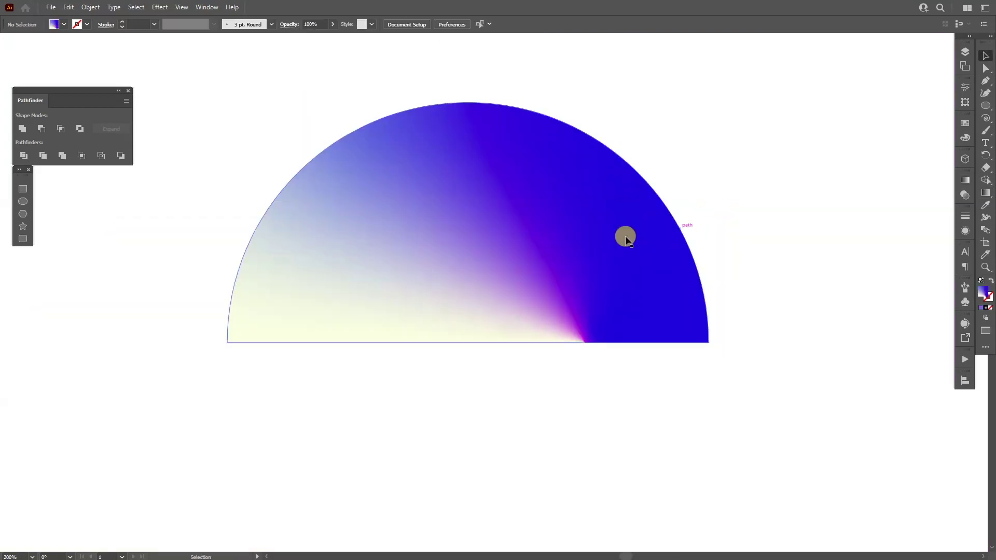
Step: Duplicate the half circle below the original and rotate the copy 180 degrees
{"action": "left_click", "coordinate": [580, 230]}
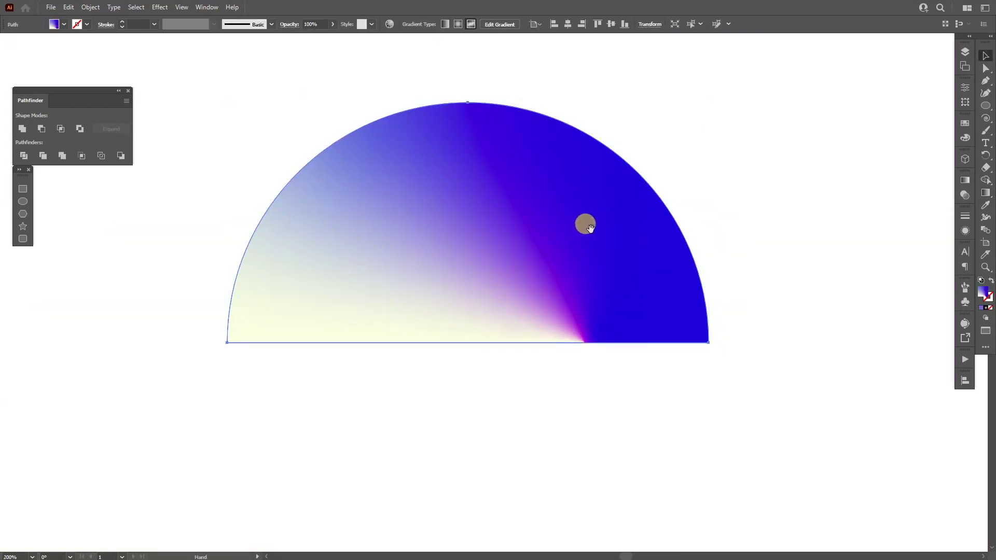
{"action": "left_click_drag", "start_coordinate": [585, 224], "coordinate": [562, 188]}
{"action": "left_click_drag", "start_coordinate": [528, 125], "coordinate": [512, 368]}
{"action": "scroll", "coordinate": [656, 215], "scroll_direction": "down", "scroll_amount": 3}
{"action": "left_click_drag", "start_coordinate": [694, 201], "coordinate": [372, 338]}
{"action": "left_click_drag", "start_coordinate": [423, 196], "coordinate": [306, 247]}
Step: Align the rotated copy so both flat edges touch and the two gradient centers meet at one point
{"action": "scroll", "coordinate": [235, 241], "scroll_direction": "up", "scroll_amount": 1}
{"action": "left_click_drag", "start_coordinate": [172, 241], "coordinate": [532, 270]}
{"action": "scroll", "coordinate": [543, 243], "scroll_direction": "up", "scroll_amount": 4}
{"action": "left_click_drag", "start_coordinate": [738, 207], "coordinate": [680, 272]}
{"action": "scroll", "coordinate": [526, 230], "scroll_direction": "up", "scroll_amount": 3}
{"action": "left_click_drag", "start_coordinate": [789, 308], "coordinate": [686, 314]}
{"action": "key", "text": "ctrl+1"}
Step: Select both half circles and rotate them together about 45 degrees clockwise
{"action": "left_click_drag", "start_coordinate": [708, 248], "coordinate": [460, 407]}
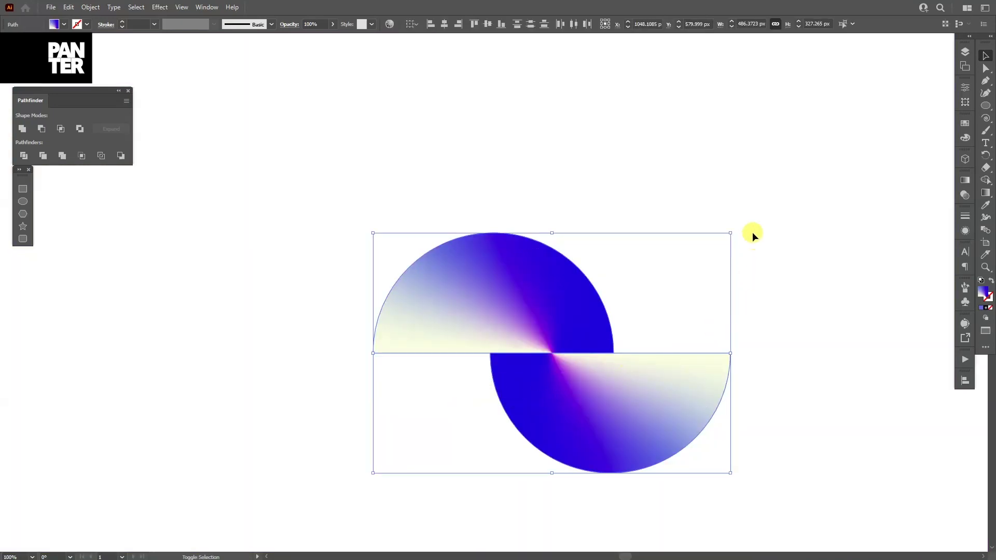
{"action": "left_click_drag", "start_coordinate": [737, 228], "coordinate": [796, 334]}
{"action": "left_click", "coordinate": [753, 262]}
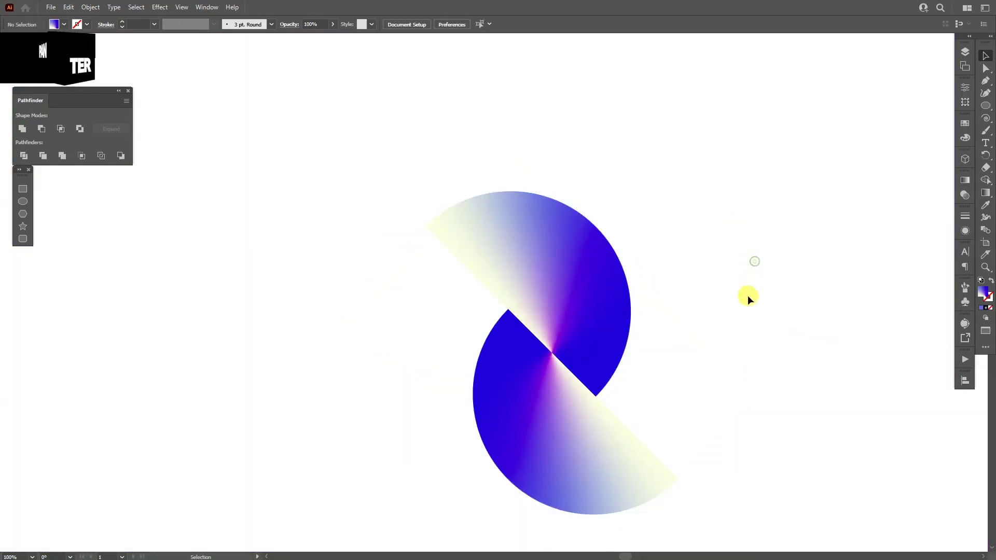
Step: Place a 444 by 572.47 px rectangle behind the half circles and fill it with pale yellow
{"action": "left_click", "coordinate": [985, 105]}
{"action": "left_click_drag", "start_coordinate": [371, 84], "coordinate": [696, 505]}
{"action": "left_click", "coordinate": [854, 167]}
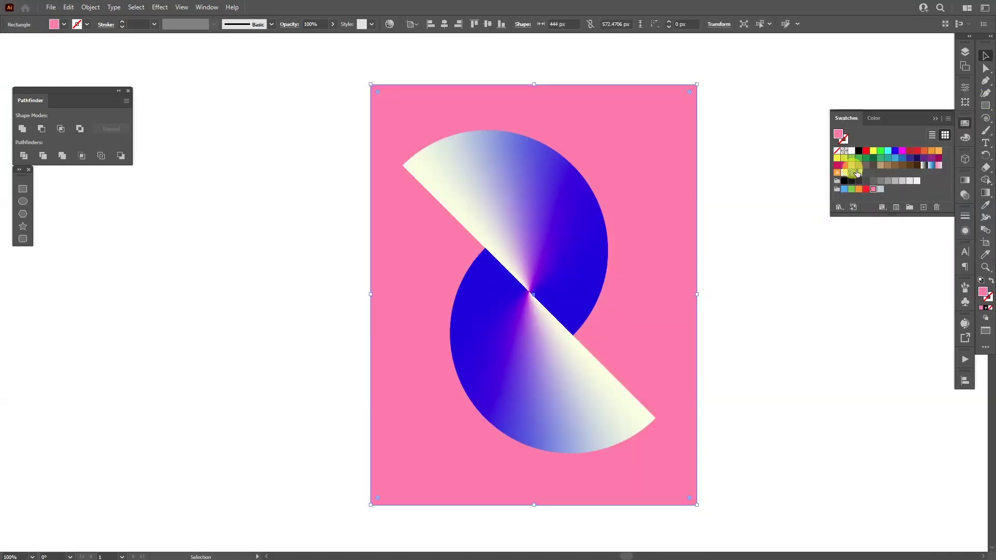
{"action": "left_click", "coordinate": [859, 162]}
{"action": "left_click", "coordinate": [781, 313]}
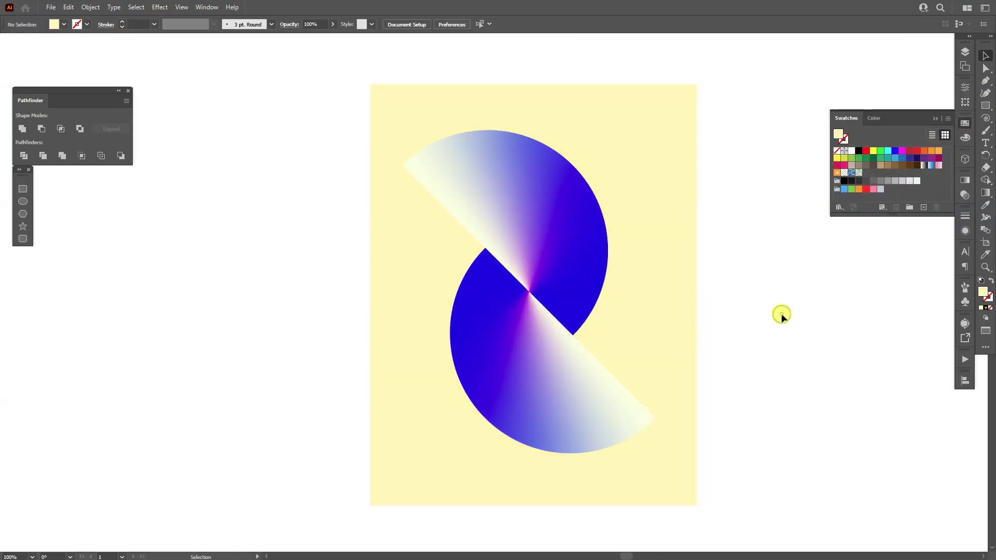
Step: Narrow the background relative to the half circles and fill it with a diagonal blue and pale yellow gradient
{"action": "left_click", "coordinate": [701, 290]}
{"action": "left_click_drag", "start_coordinate": [719, 482], "coordinate": [400, 165]}
{"action": "double_click", "coordinate": [864, 261]}
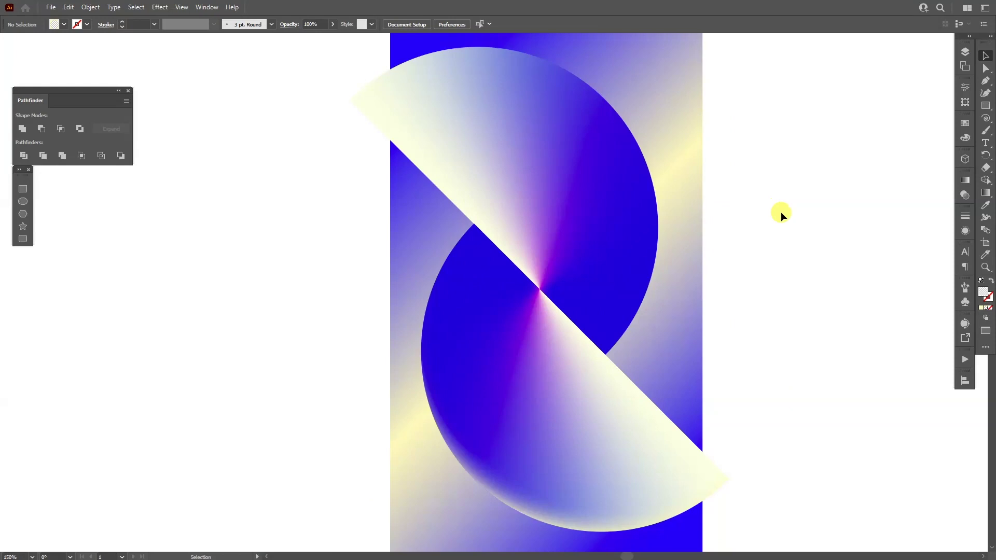
Step: Edit the upper half circle's freeform gradient to add a pale highlight along its outer arc
{"action": "left_click", "coordinate": [598, 191]}
{"action": "scroll", "coordinate": [599, 188], "scroll_direction": "up", "scroll_amount": 1}
{"action": "left_click_drag", "start_coordinate": [596, 171], "coordinate": [619, 273]}
{"action": "key", "text": "g"}
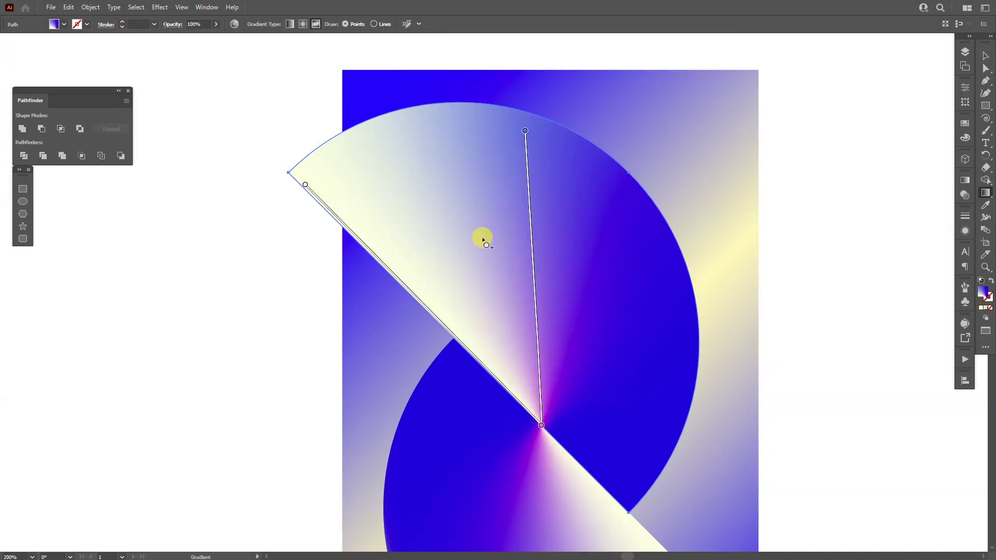
{"action": "scroll", "coordinate": [414, 206], "scroll_direction": "up", "scroll_amount": 1}
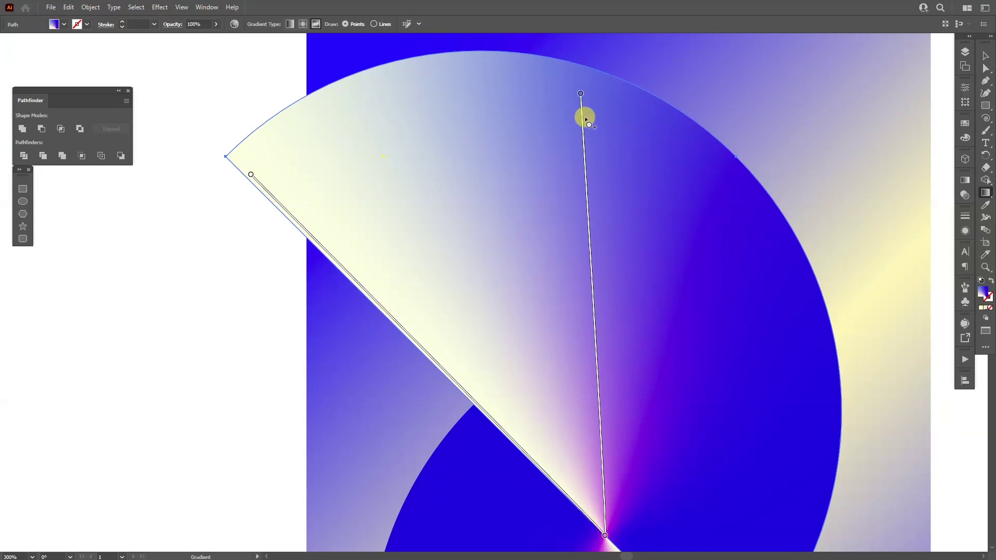
{"action": "key", "text": "v"}
Step: Clip the half circles to the background rectangle's outline and fit the finished composition in view
{"action": "left_click", "coordinate": [948, 126]}
{"action": "left_click_drag", "start_coordinate": [894, 183], "coordinate": [784, 113]}
{"action": "scroll", "coordinate": [806, 267], "scroll_direction": "down", "scroll_amount": 1}
{"action": "left_click_drag", "start_coordinate": [806, 268], "coordinate": [758, 204]}
{"action": "key", "text": "ctrl+0"}
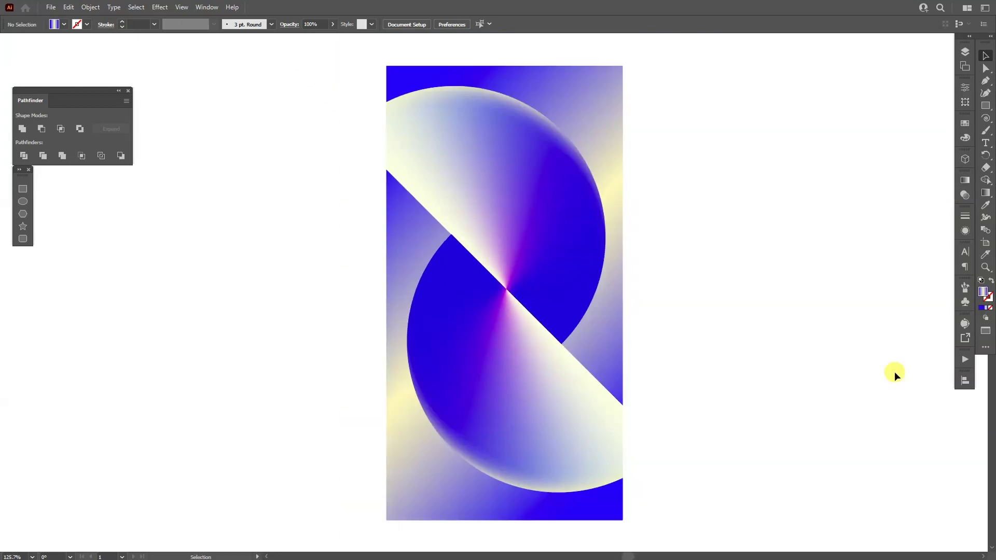